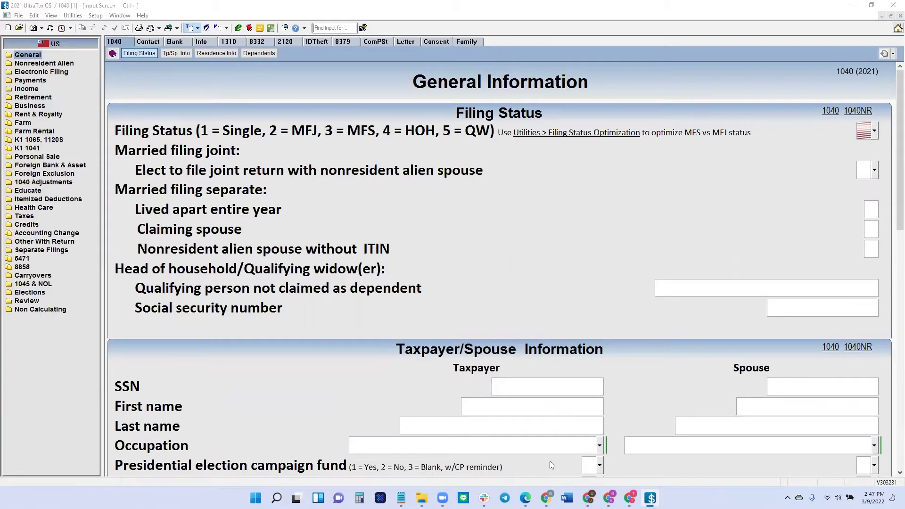
# Switch from UltraTax CS to the Cointelli accountant dashboard in Chrome.
pyautogui.hotkey('alt', 'Tab')
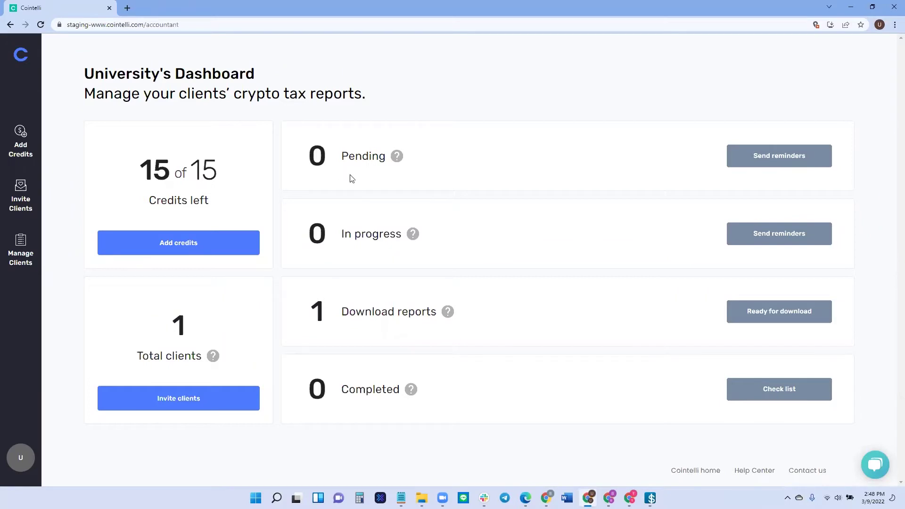
# Download the ready client's 2021 XLS tax report from Cointelli and dismiss the download notice.
pyautogui.click(748, 312)
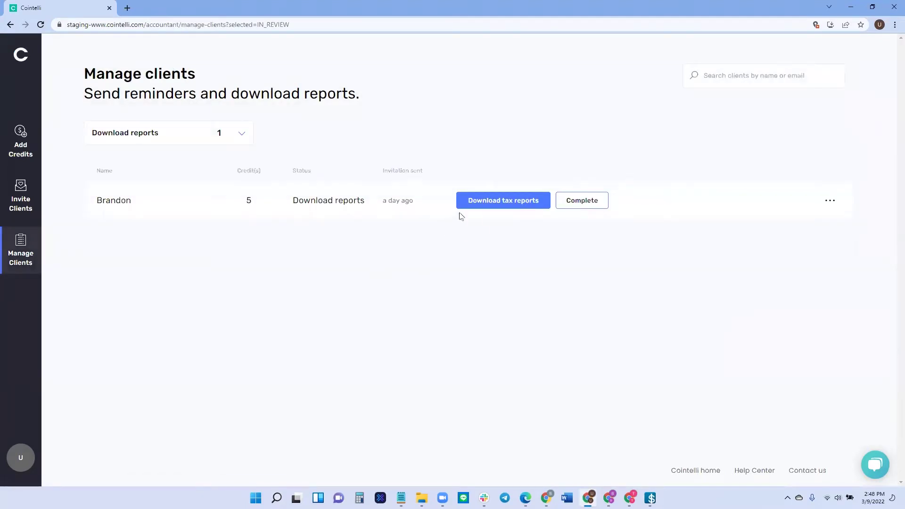
pyautogui.click(498, 200)
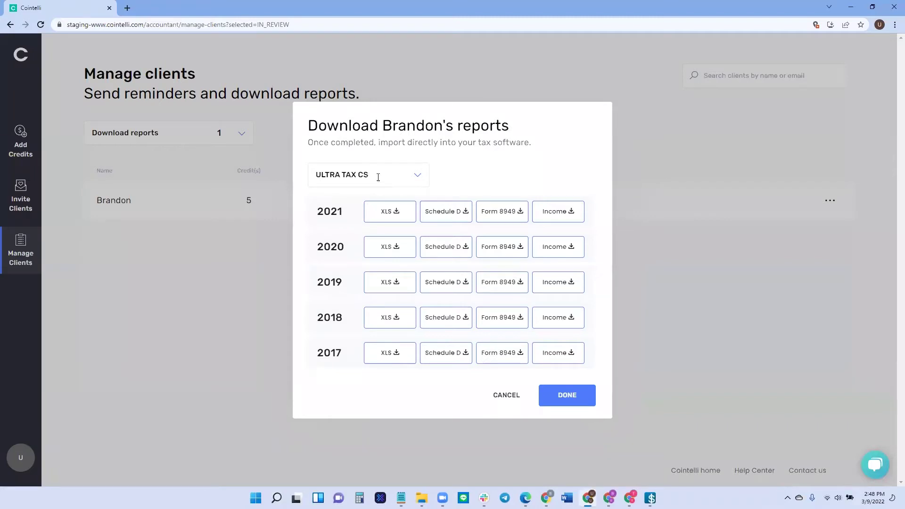
pyautogui.click(388, 215)
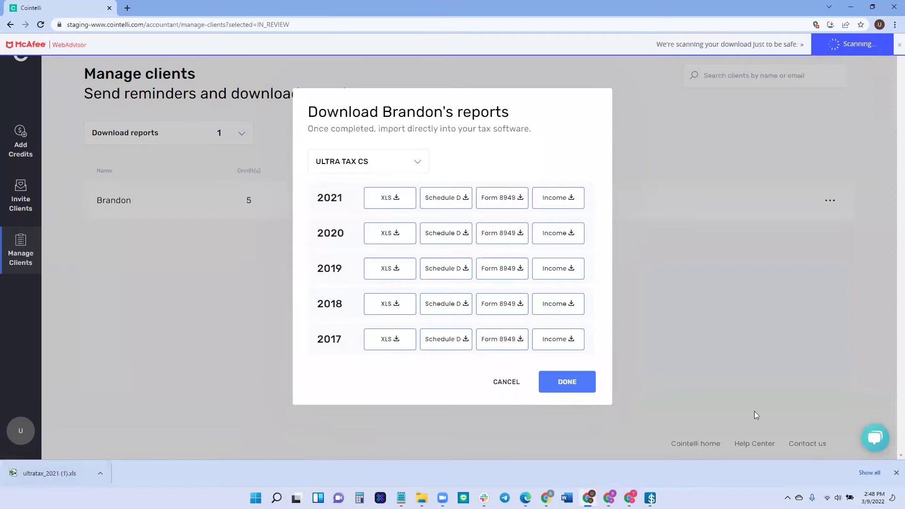
pyautogui.click(896, 473)
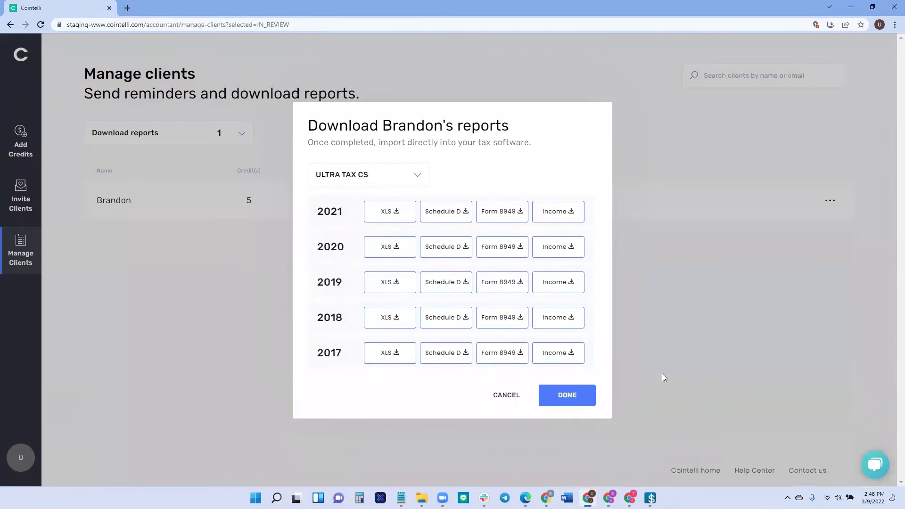
# Back in UltraTax CS, go to Income > B&D > Sch D / 8949.
pyautogui.click(651, 498)
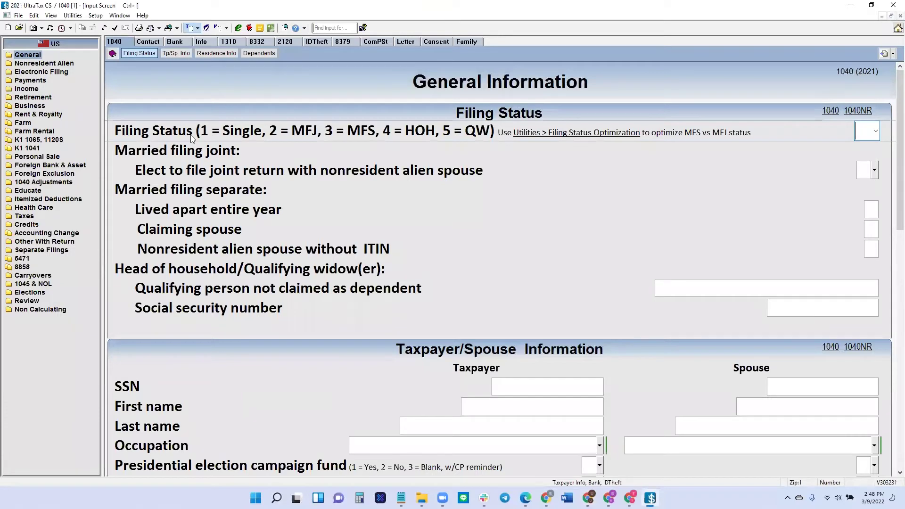
pyautogui.click(25, 90)
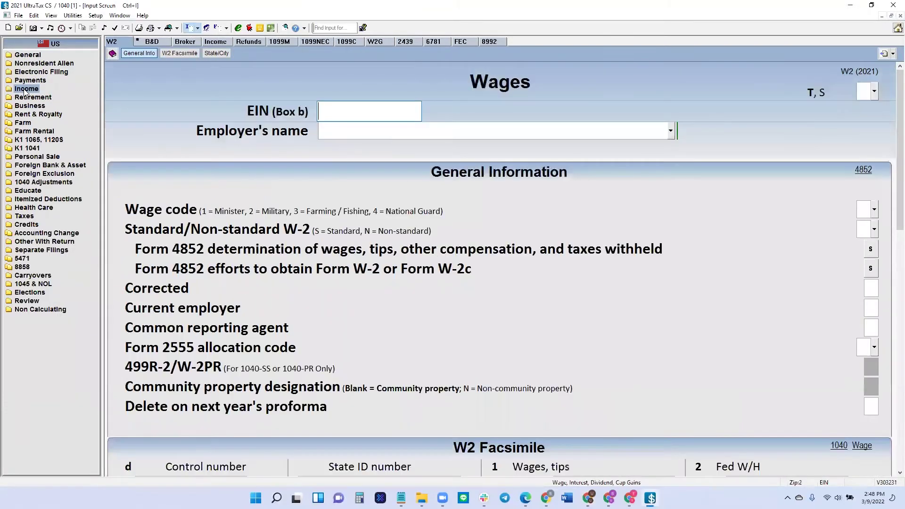
pyautogui.click(150, 42)
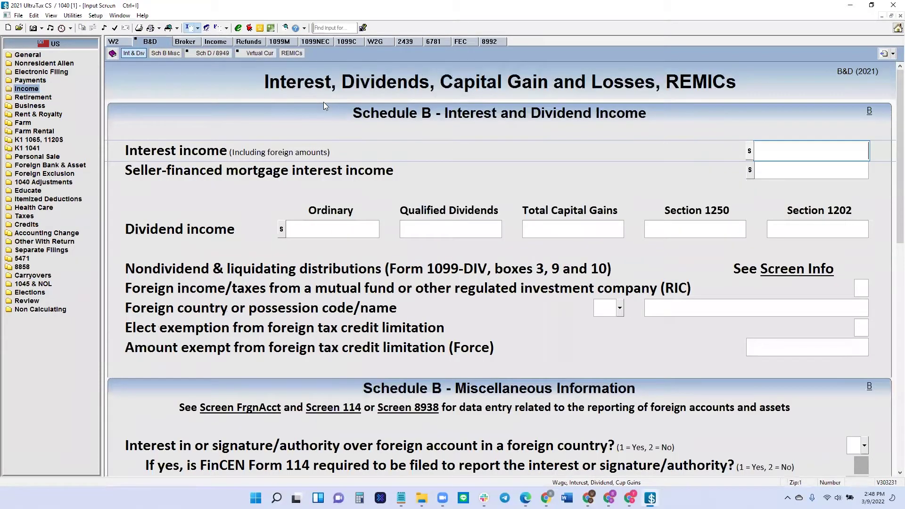
pyautogui.click(208, 53)
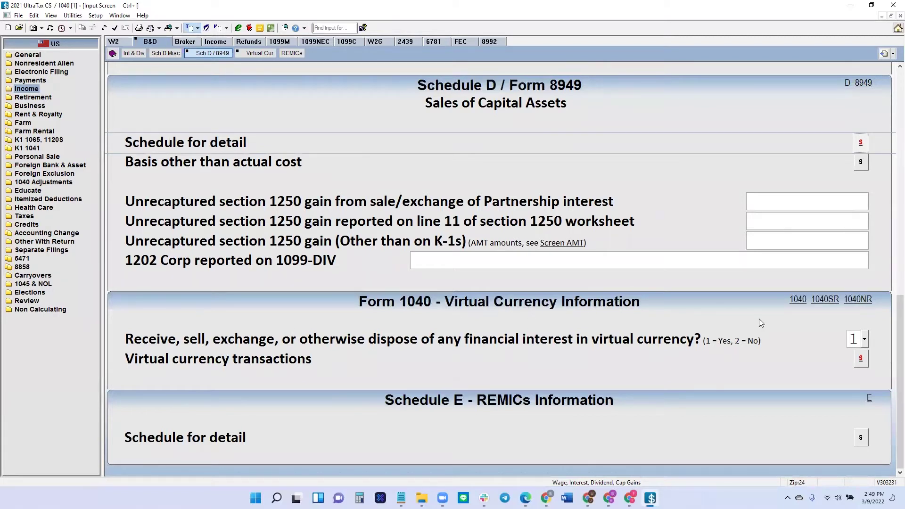
# Keep virtual currency activity at 1 (Yes) and open the Virtual Currency Transactions statement.
pyautogui.click(865, 339)
pyautogui.click(867, 357)
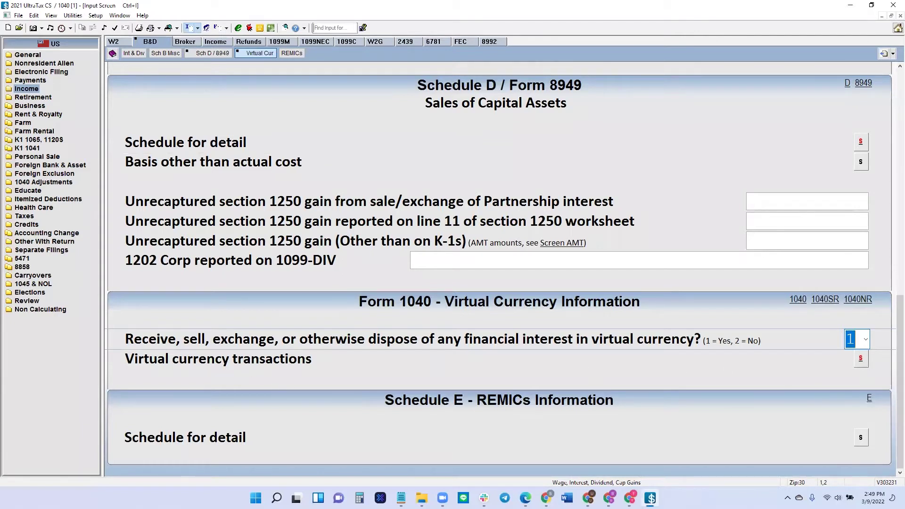
pyautogui.click(861, 359)
pyautogui.click(861, 360)
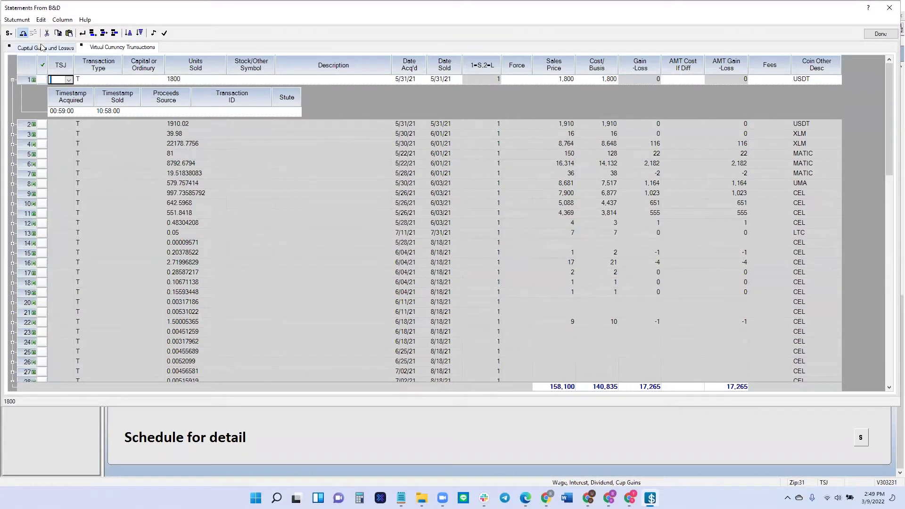
# Start a Statement > Import Spreadsheet from ultratax_2021.xls in the Downloads folder.
pyautogui.click(19, 20)
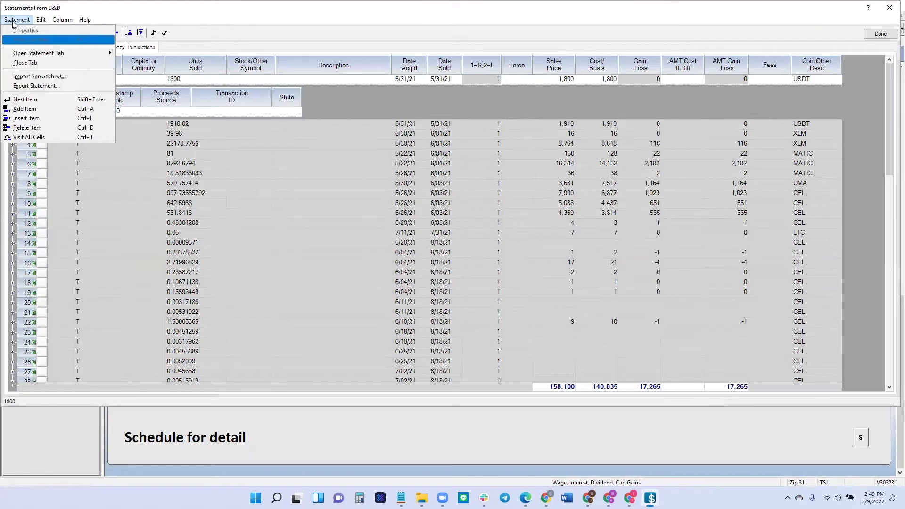
pyautogui.click(21, 77)
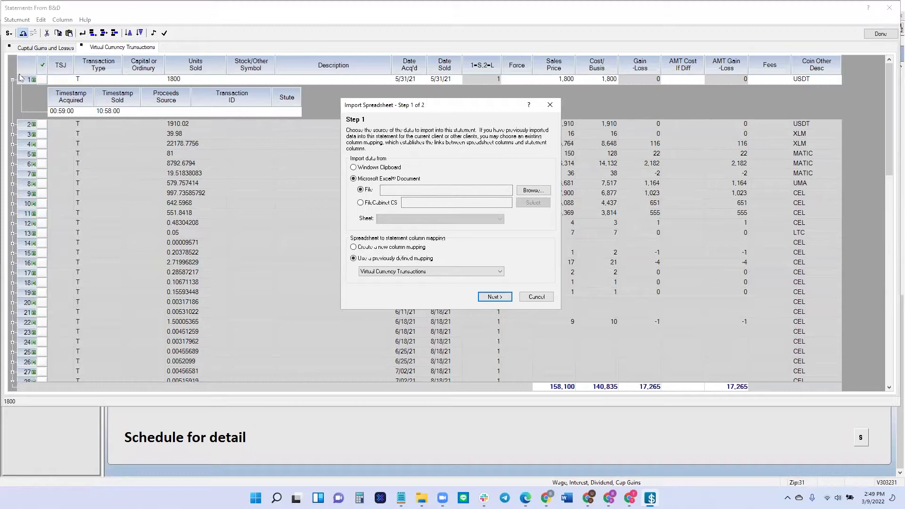
pyautogui.click(532, 192)
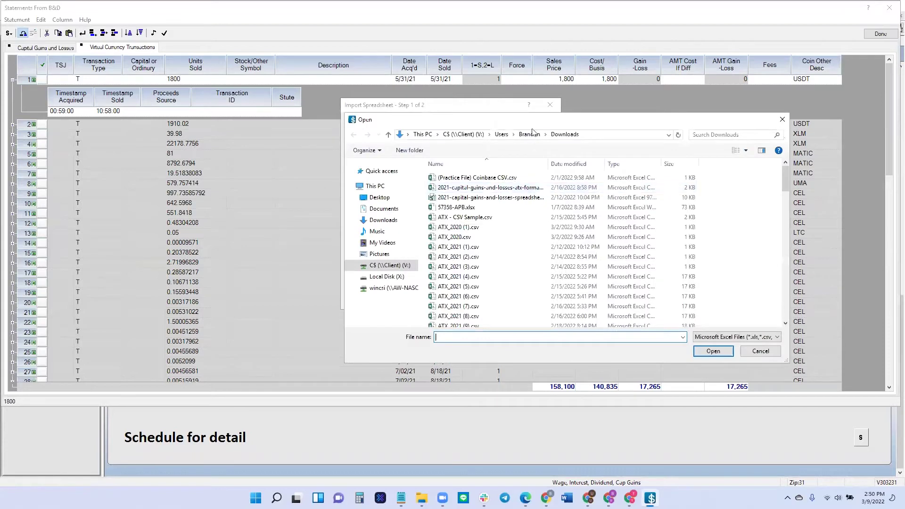
pyautogui.moveTo(532, 122); pyautogui.dragTo(375, 133)
pyautogui.scroll(-5, 301, 257)
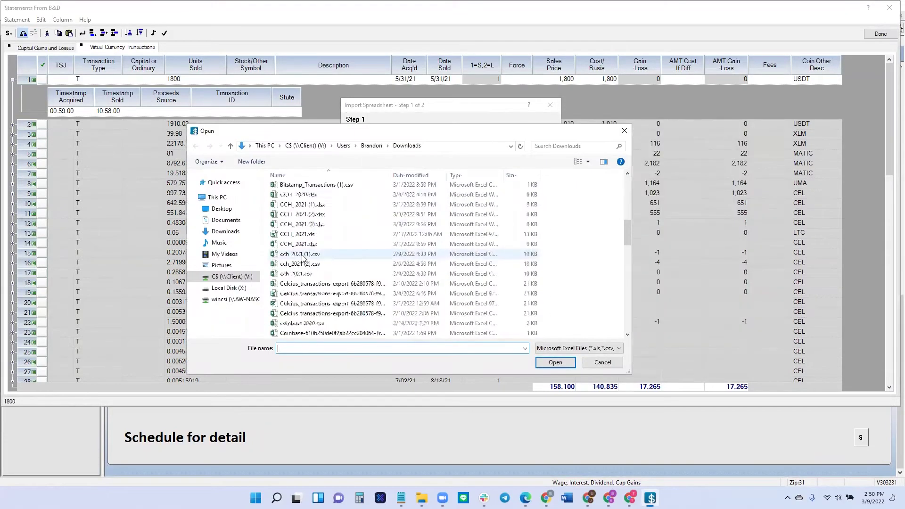
pyautogui.scroll(-1, 302, 257)
pyautogui.scroll(-3, 302, 258)
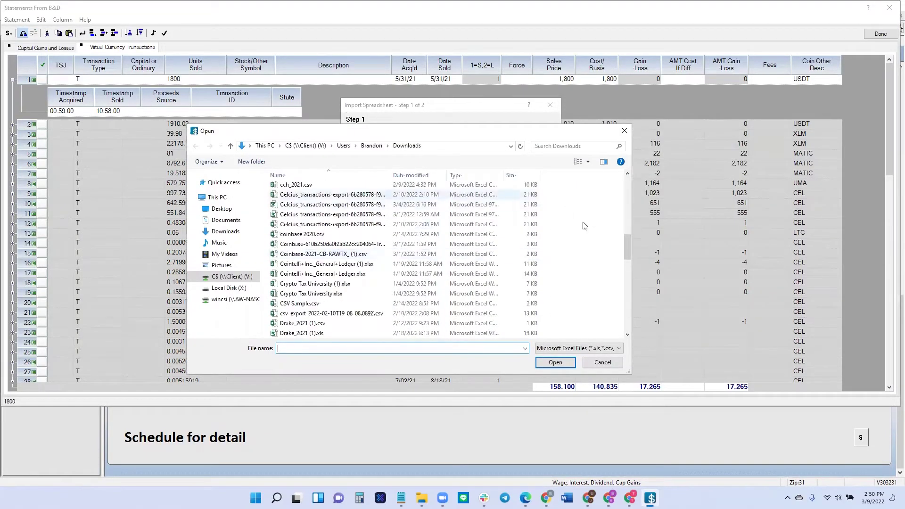
pyautogui.moveTo(626, 245); pyautogui.dragTo(622, 329)
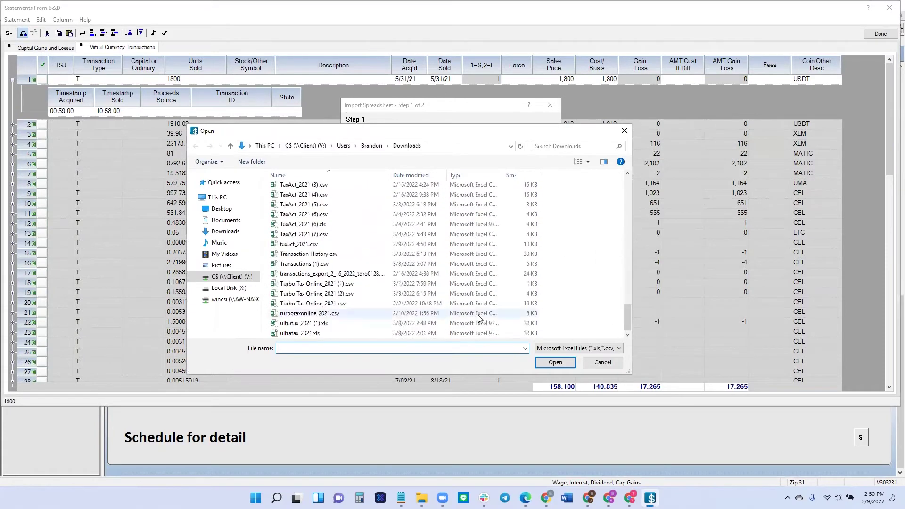
pyautogui.click(315, 335)
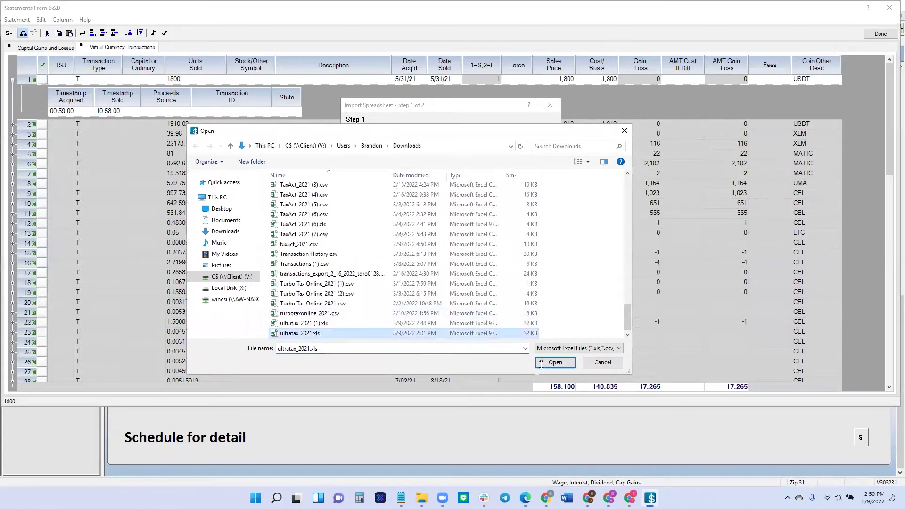
pyautogui.click(554, 367)
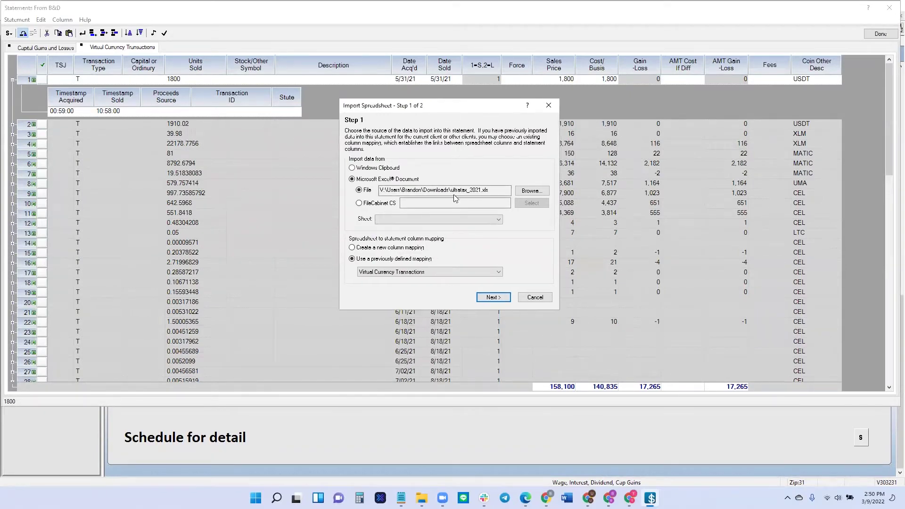
# Move to the column mapping step and enlarge the mapping window to show columns G–O.
pyautogui.click(492, 298)
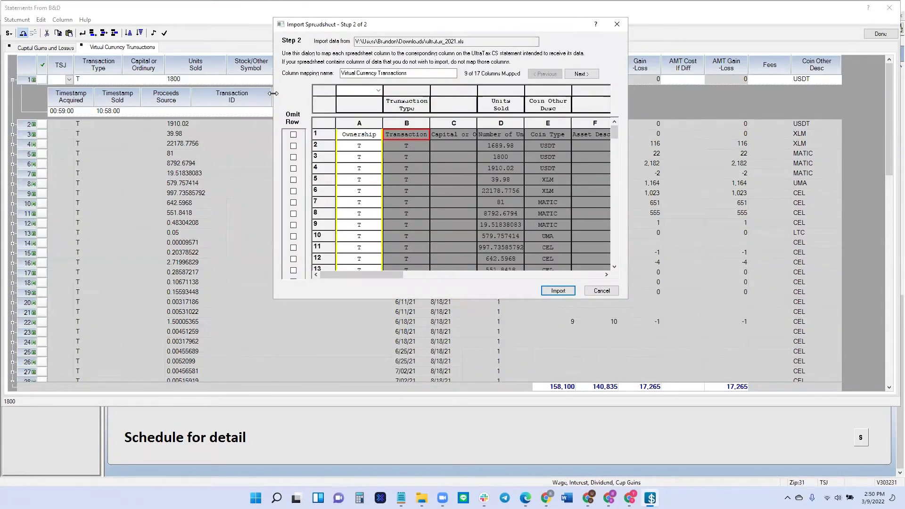
pyautogui.moveTo(273, 93); pyautogui.dragTo(88, 93)
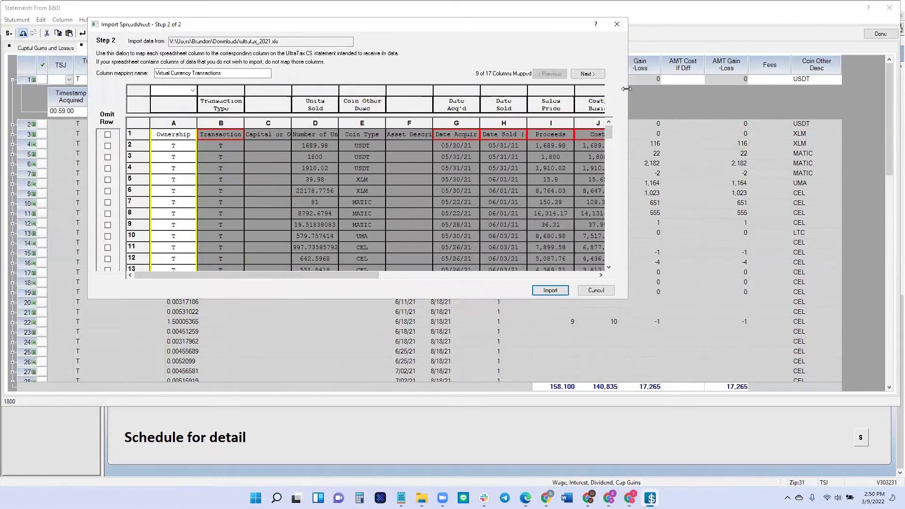
pyautogui.moveTo(626, 89); pyautogui.dragTo(880, 89)
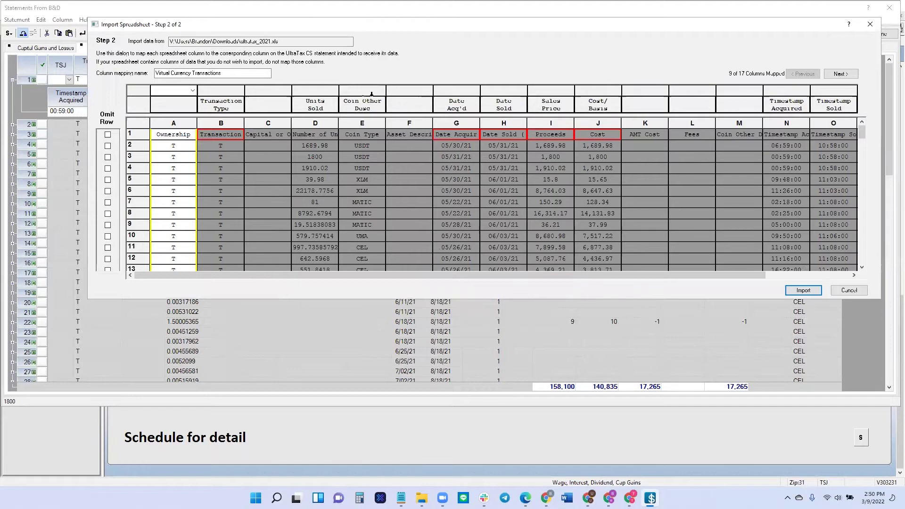
pyautogui.moveTo(364, 299); pyautogui.dragTo(362, 432)
pyautogui.moveTo(385, 30); pyautogui.dragTo(350, 36)
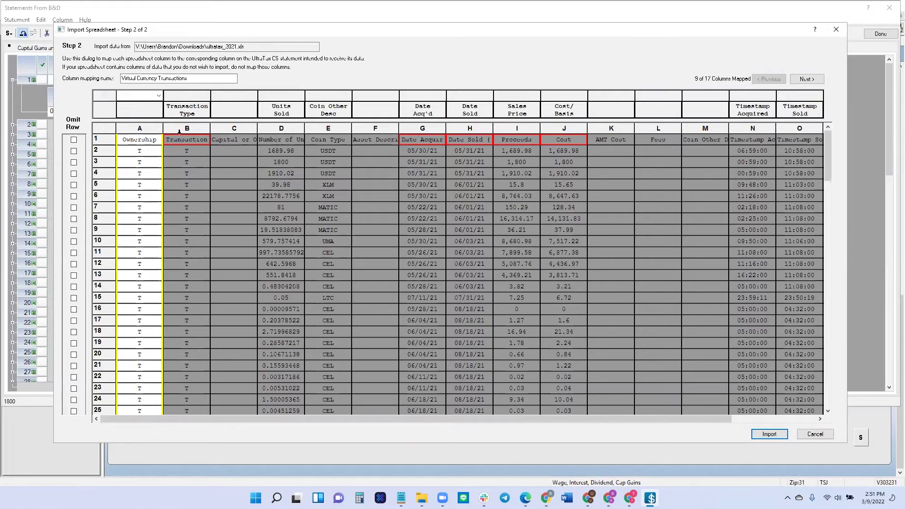
# Map column B to Transaction Type, D to Units Sold, E to Coin Other Desc, leaving C unmapped.
pyautogui.click(207, 100)
pyautogui.click(207, 96)
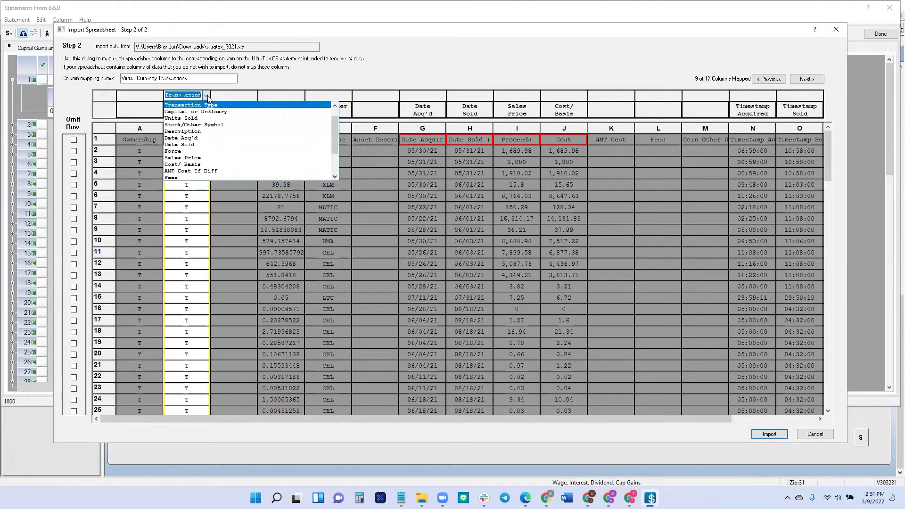
pyautogui.click(196, 106)
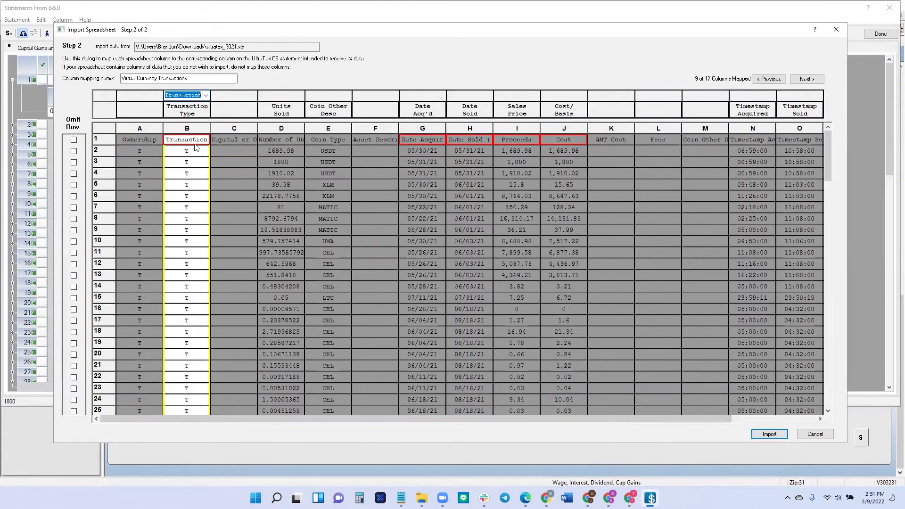
pyautogui.click(232, 142)
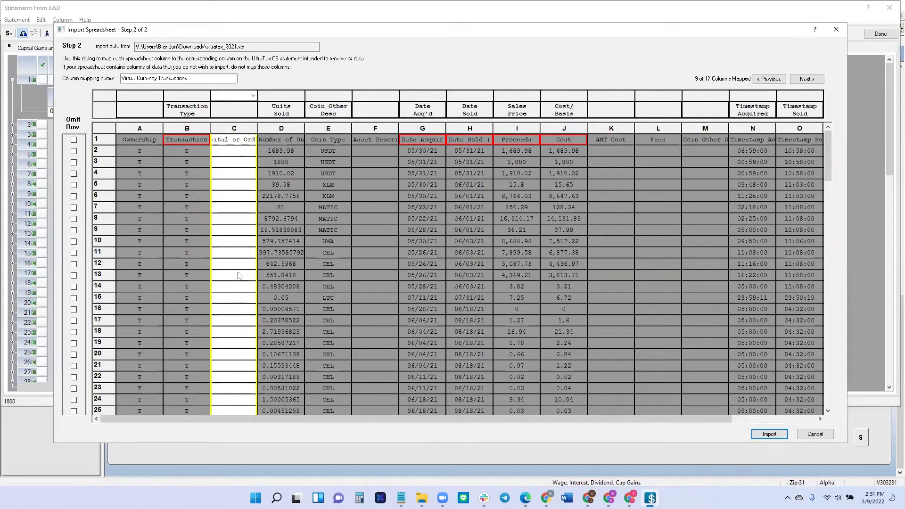
pyautogui.click(284, 127)
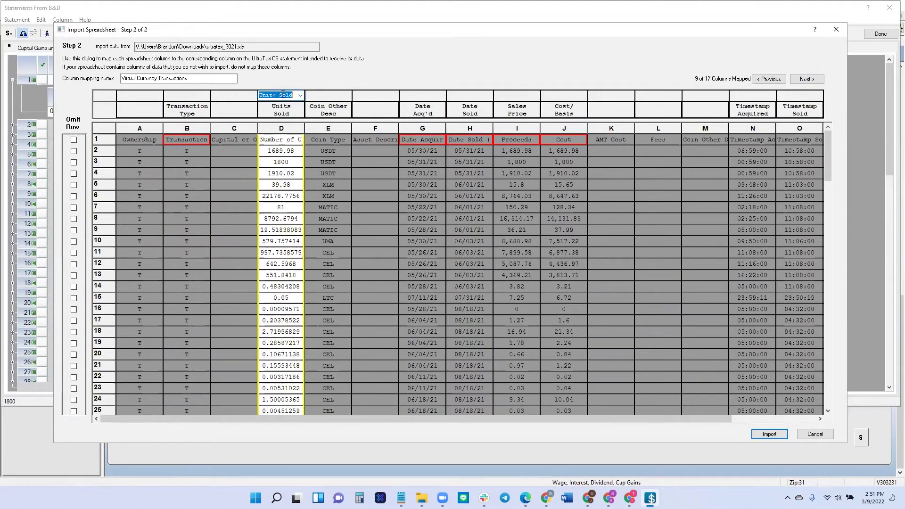
pyautogui.click(331, 140)
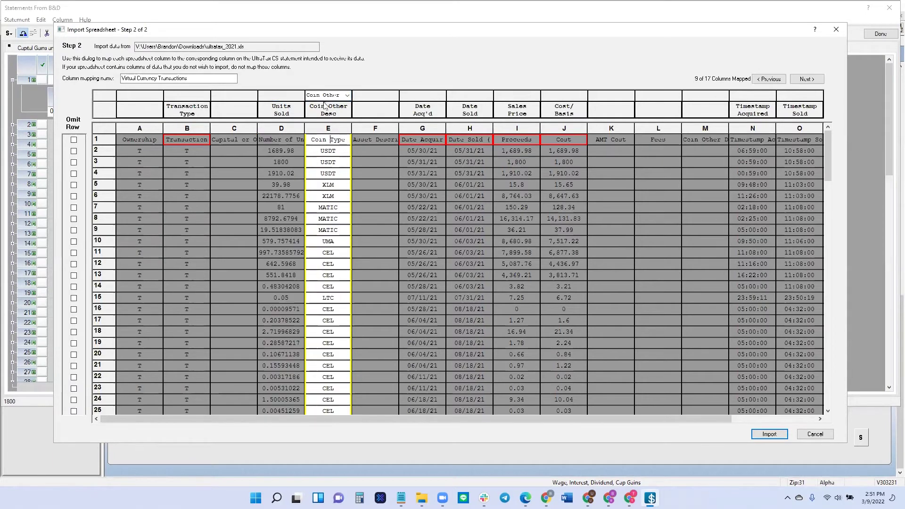
pyautogui.click(348, 95)
pyautogui.click(329, 147)
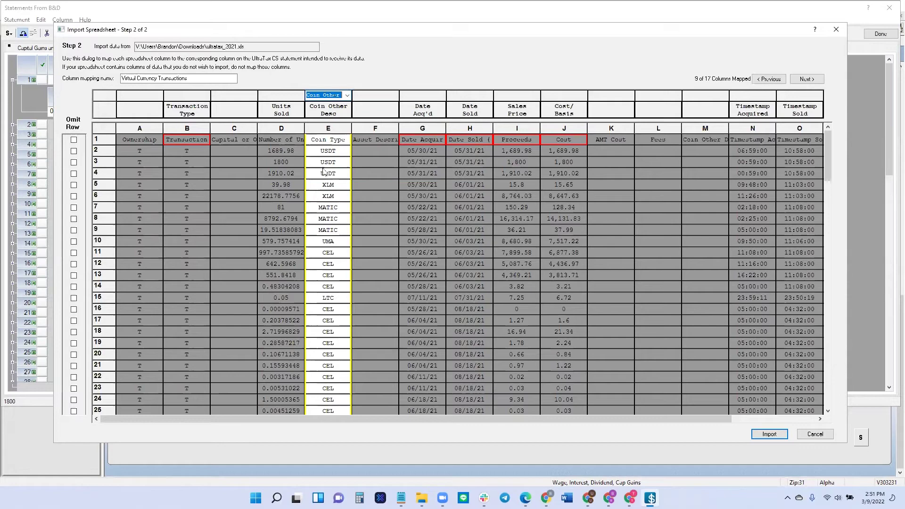
# Map columns G to Date Acq'd, H to Date Sold, I to Sales Price, J to Cost/ Basis.
pyautogui.click(419, 143)
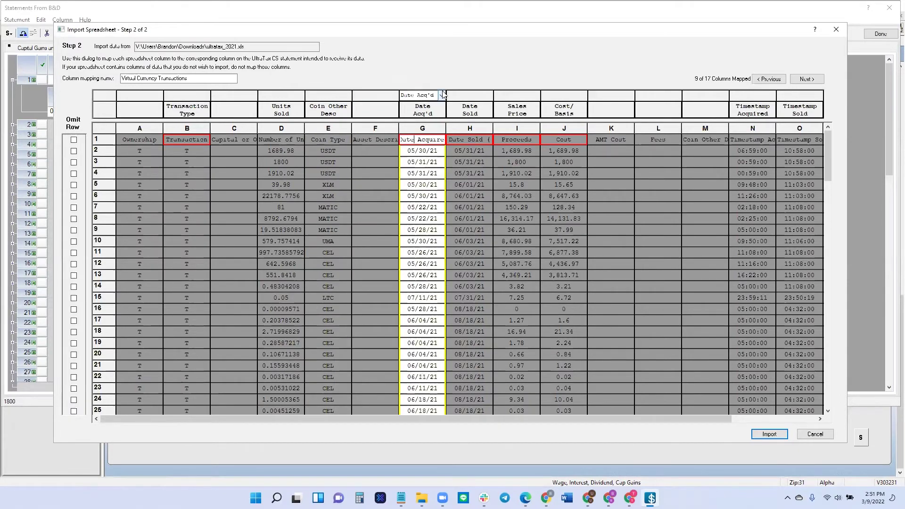
pyautogui.click(424, 95)
pyautogui.click(424, 105)
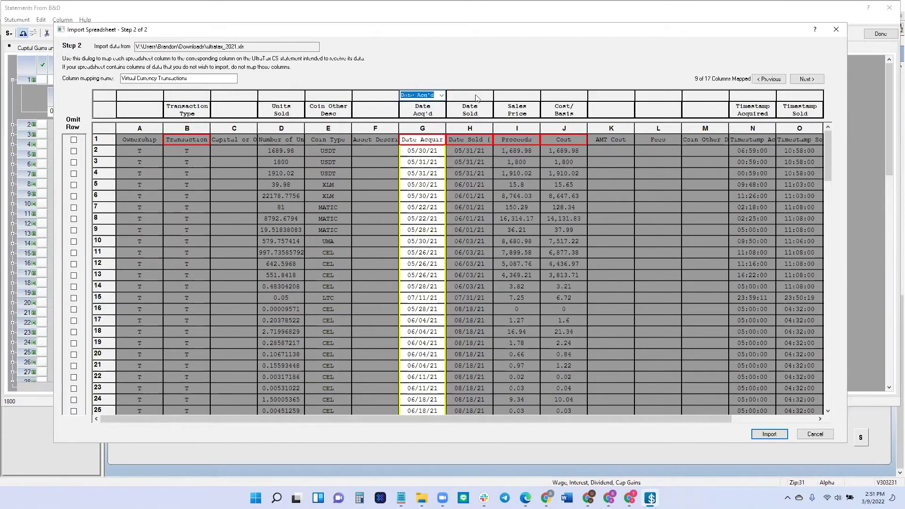
pyautogui.click(464, 141)
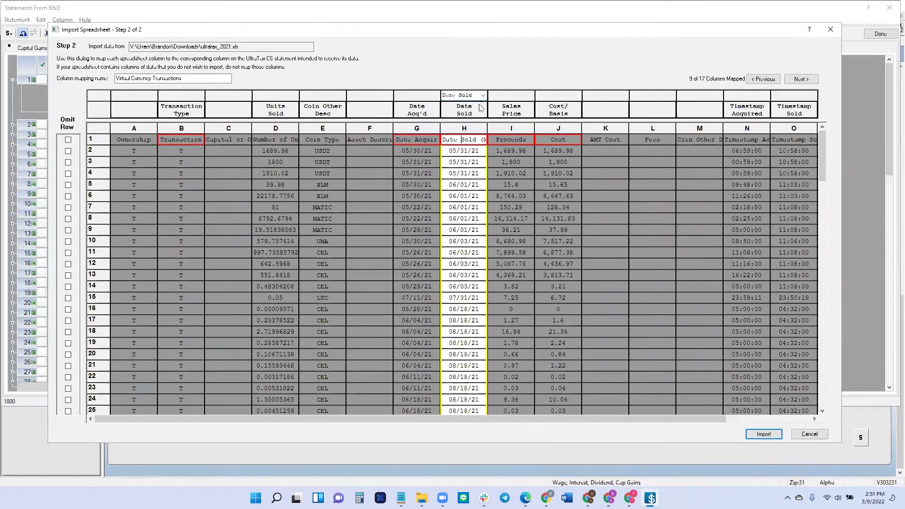
pyautogui.click(482, 96)
pyautogui.click(466, 108)
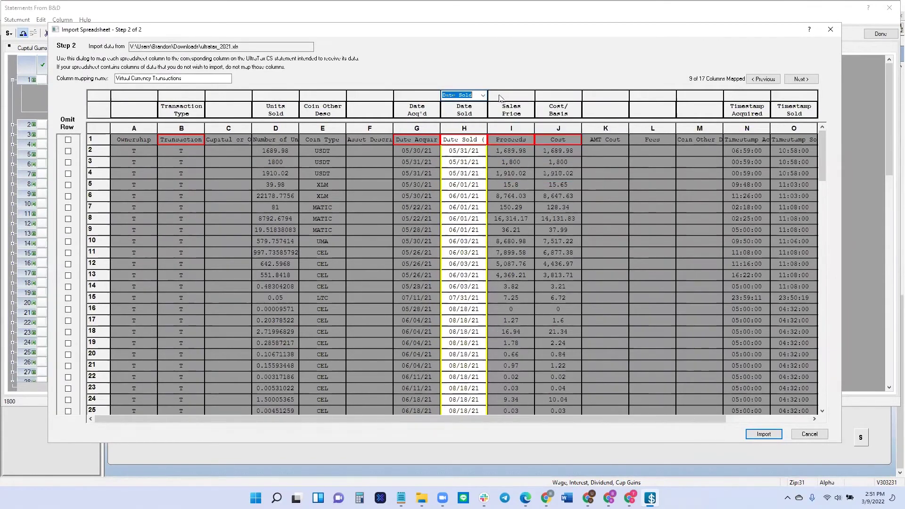
pyautogui.click(526, 95)
pyautogui.click(531, 96)
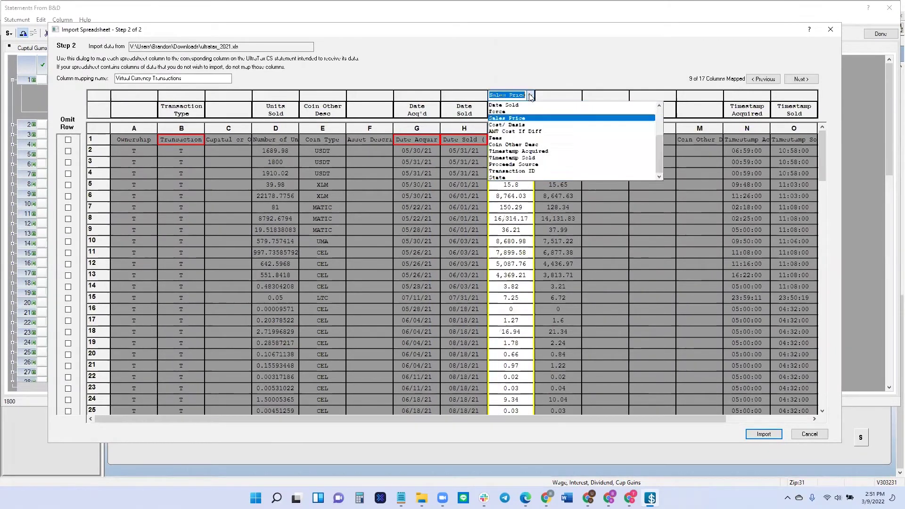
pyautogui.click(512, 125)
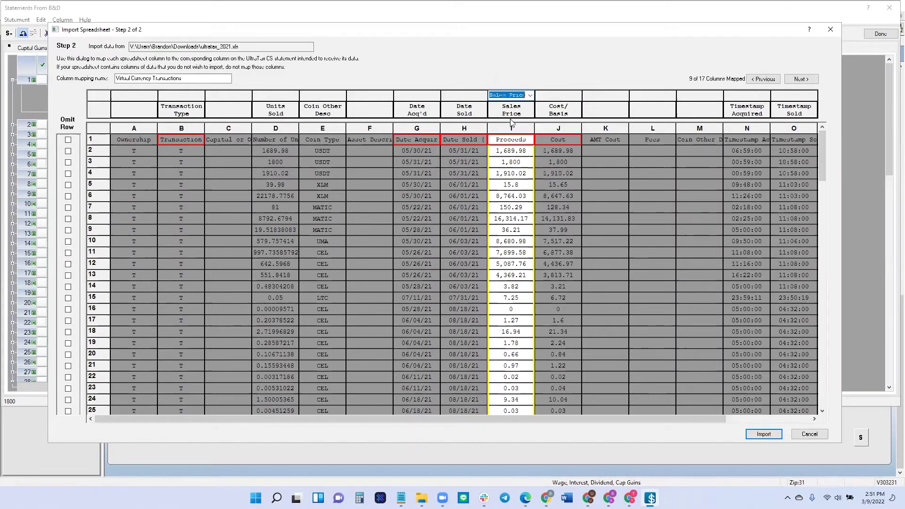
pyautogui.click(579, 101)
pyautogui.click(577, 95)
pyautogui.click(553, 122)
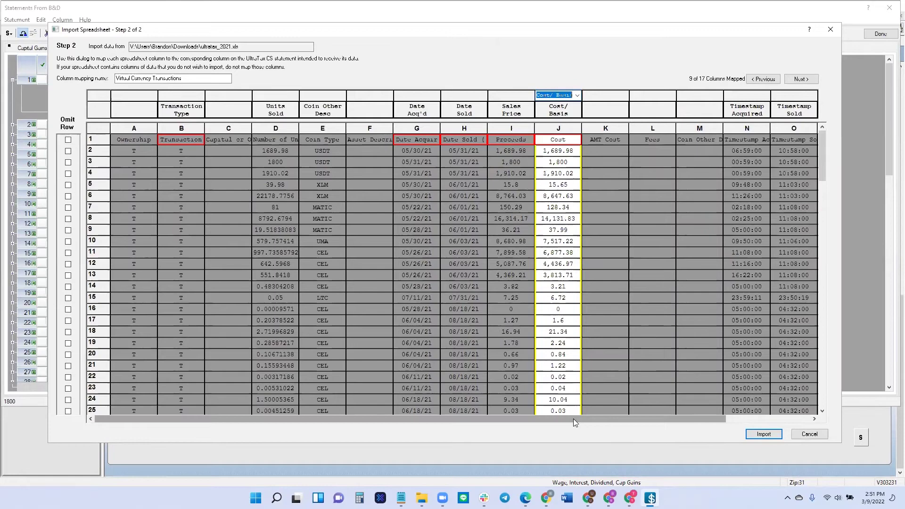
# Map column N to Timestamp Acquired and O to Timestamp Sold, and omit header row 1.
pyautogui.moveTo(573, 419); pyautogui.dragTo(658, 418)
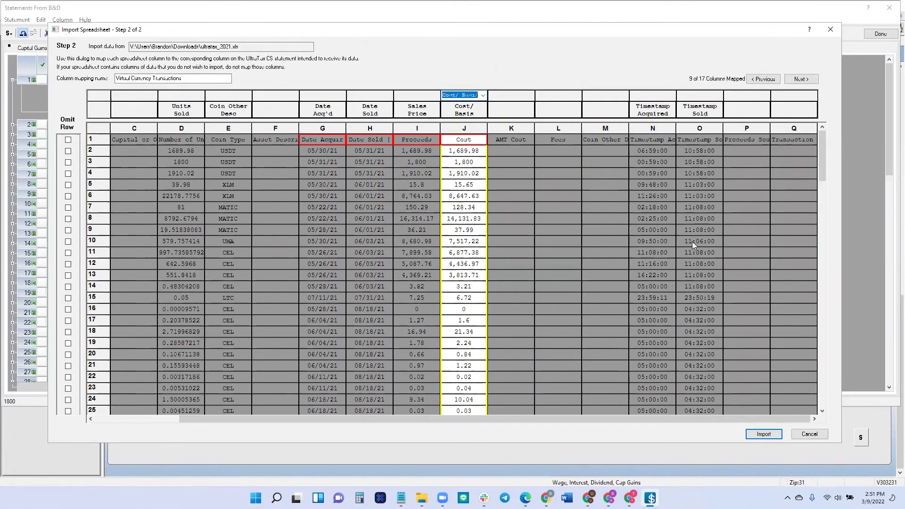
pyautogui.click(673, 96)
pyautogui.click(673, 96)
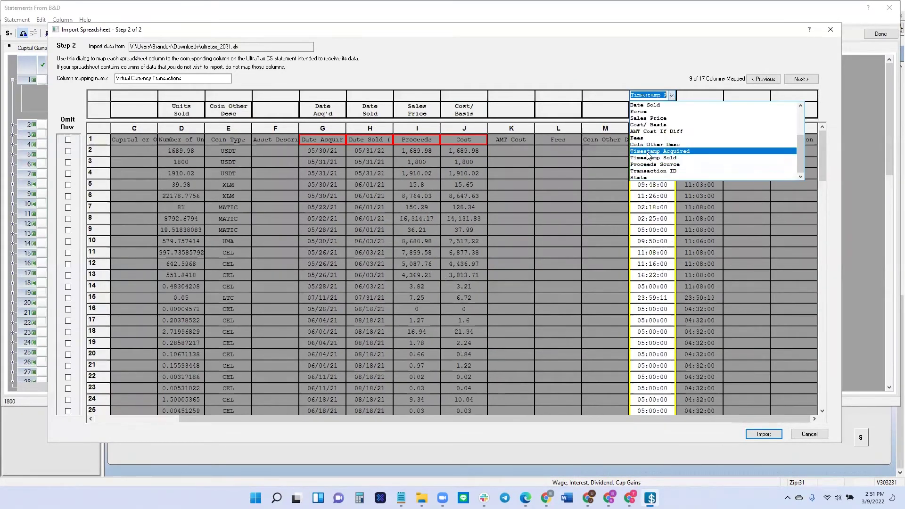
pyautogui.click(646, 163)
pyautogui.click(713, 96)
pyautogui.click(712, 95)
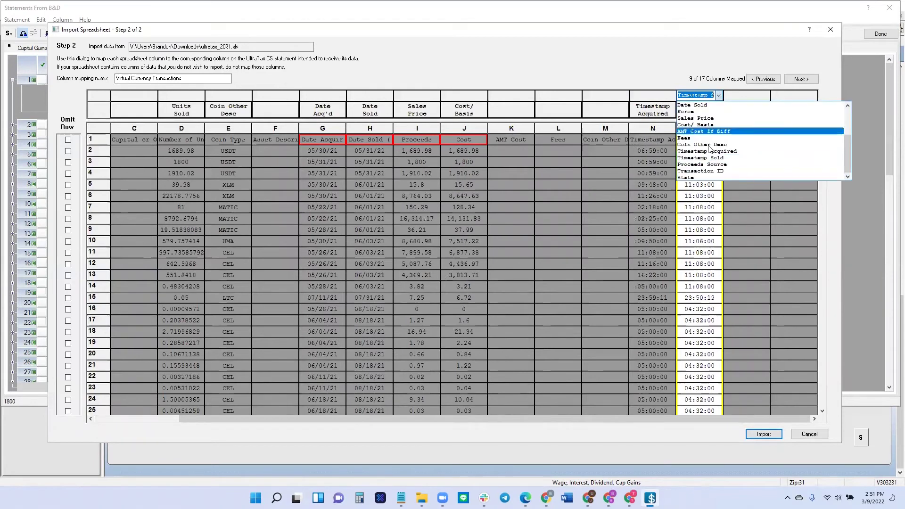
pyautogui.click(703, 162)
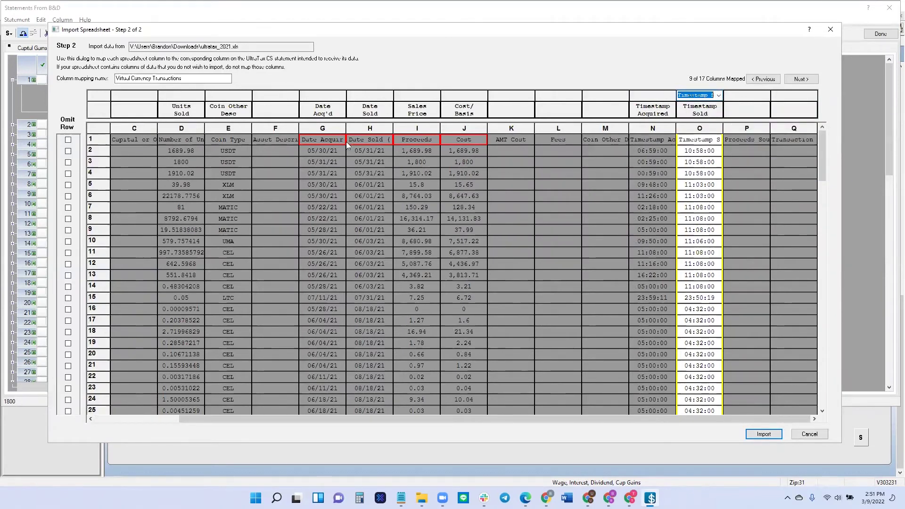
pyautogui.click(69, 140)
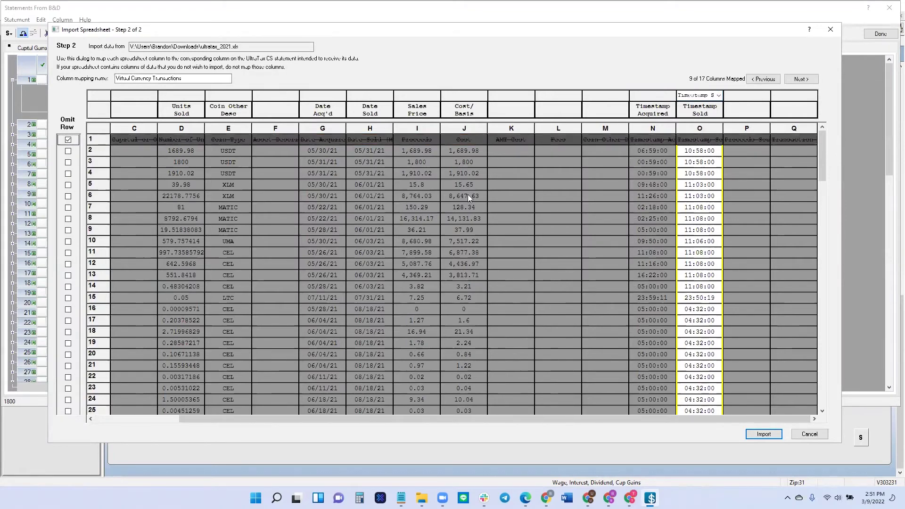
# Run the import, choosing to replace all existing statement data with imported data.
pyautogui.click(763, 434)
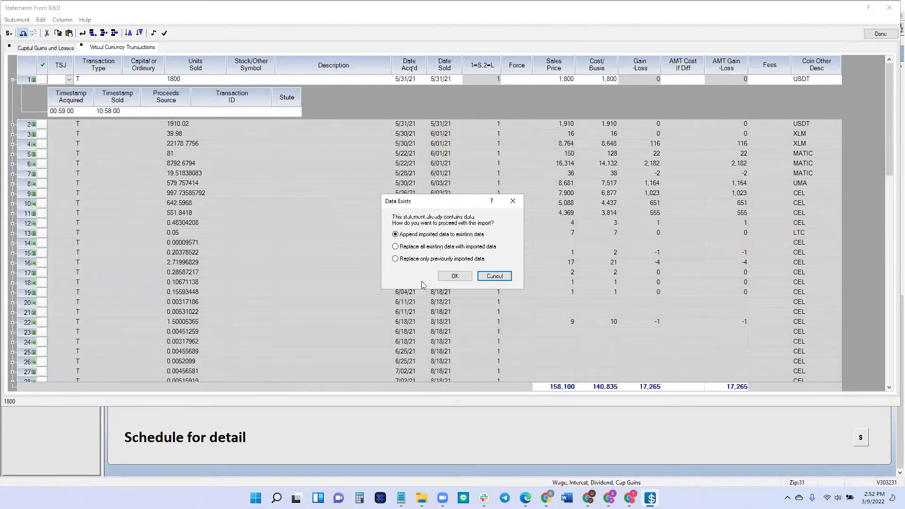
pyautogui.click(396, 247)
# Confirm the replacement so the statement reloads with imported sales totaling 159,790.
pyautogui.click(449, 278)
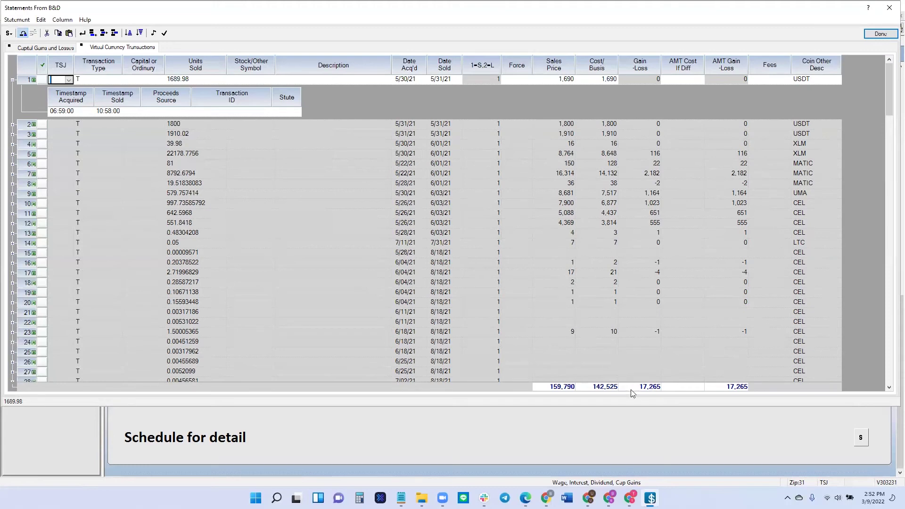
pyautogui.click(901, 27)
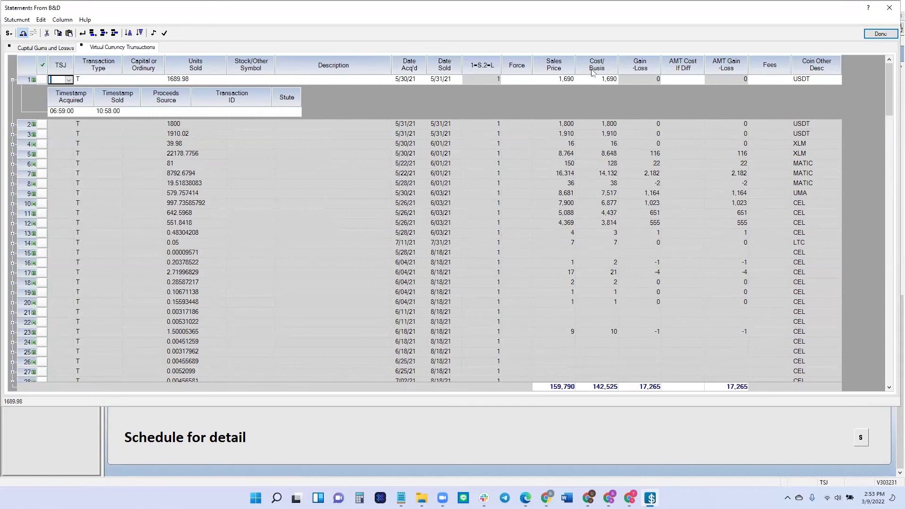
# Close the Statements window with Done.
pyautogui.click(881, 34)
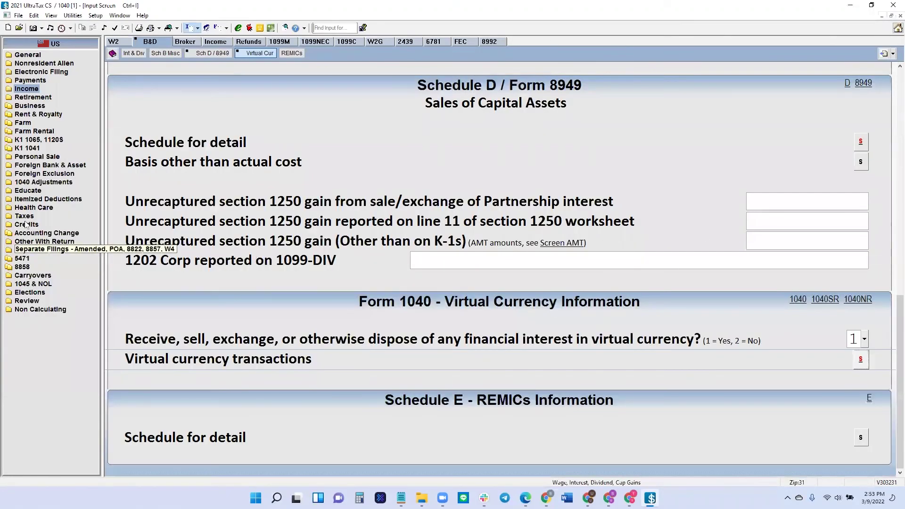